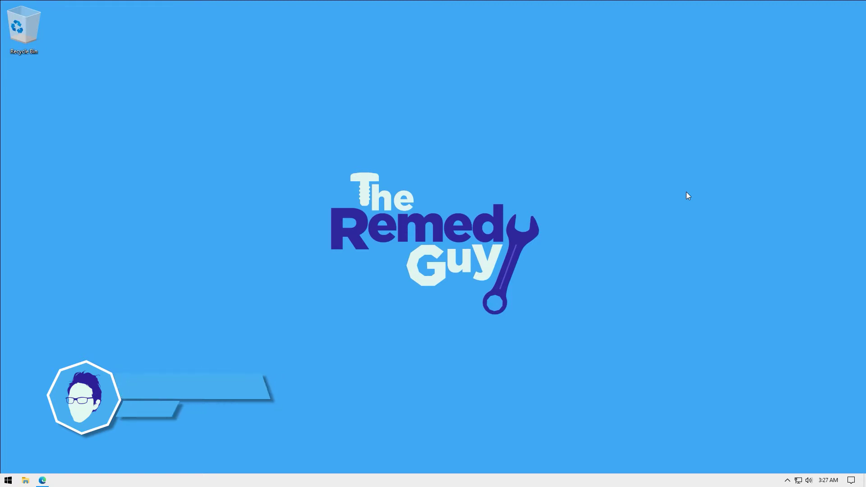
Step: Search the system for Task Scheduler and open it
{"action": "key", "text": "super"}
{"action": "type", "text": "tas"}
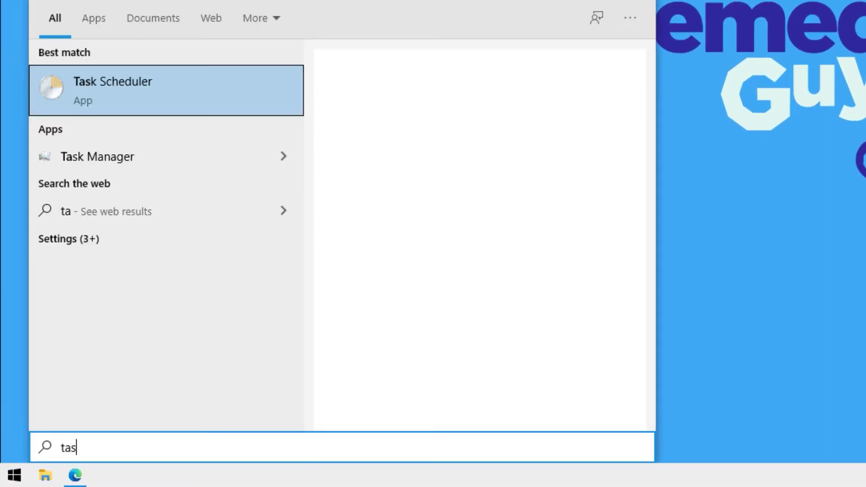
{"action": "type", "text": "k scheduler"}
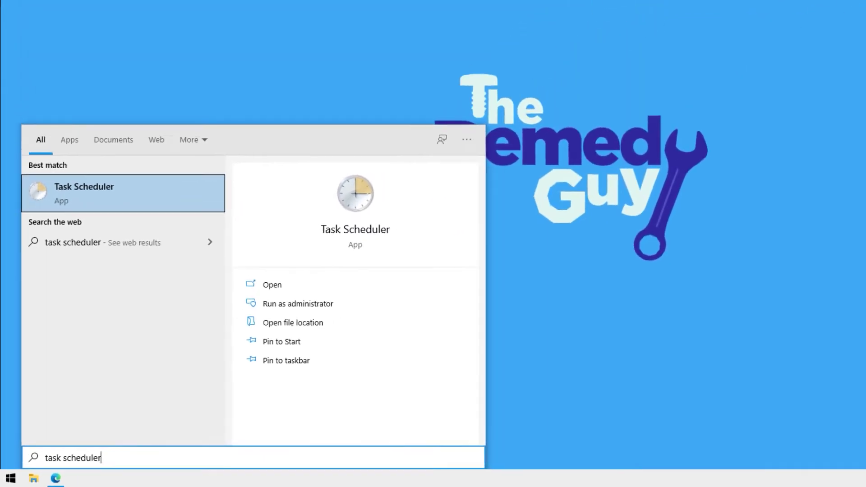
{"action": "key", "text": "Return"}
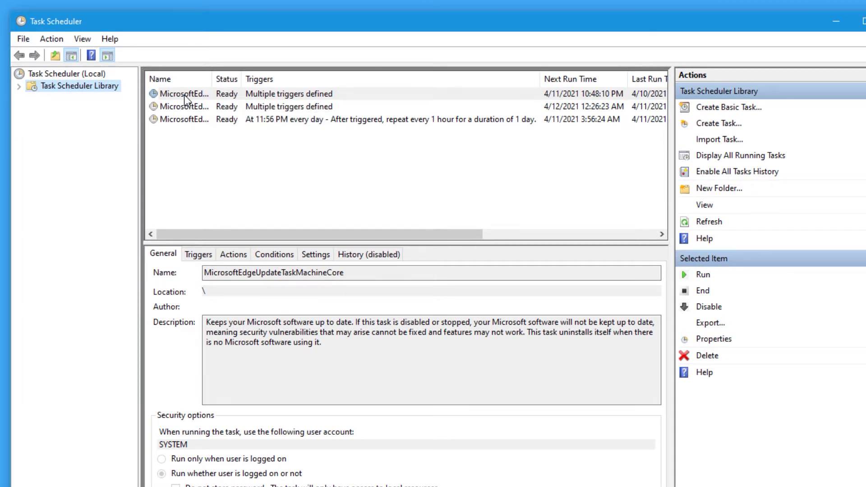
Step: Create a new folder named MyTasks inside the Task Scheduler Library
{"action": "left_click", "coordinate": [18, 87]}
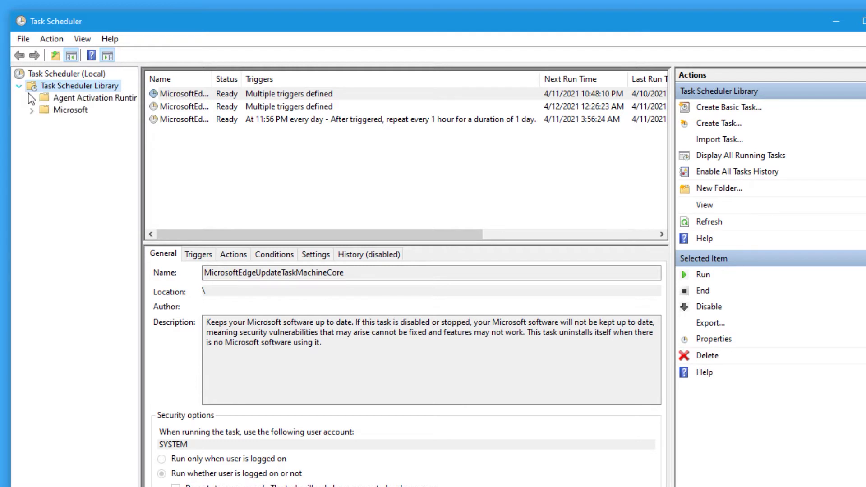
{"action": "right_click", "coordinate": [61, 86]}
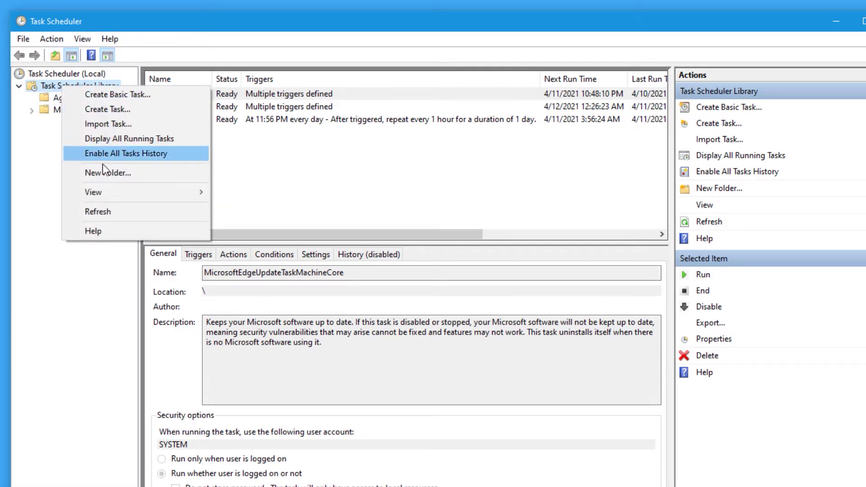
{"action": "left_click", "coordinate": [131, 172]}
{"action": "type", "text": "M"}
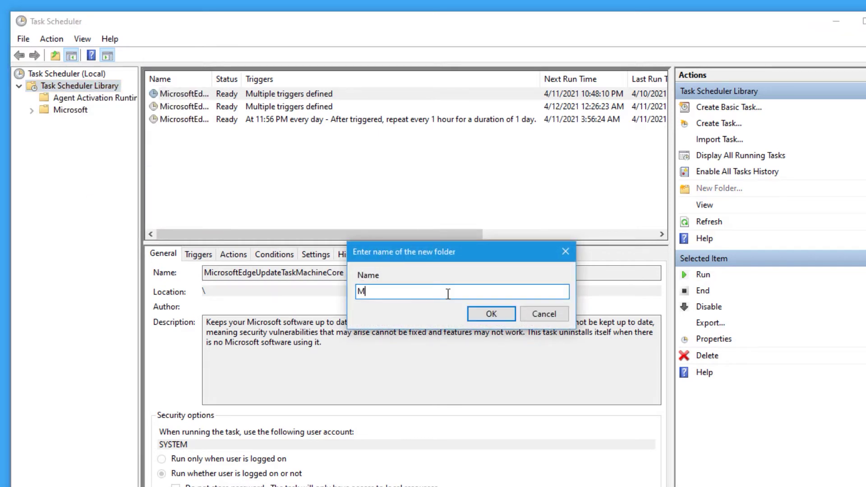
{"action": "type", "text": "yTasks"}
{"action": "left_click", "coordinate": [477, 316]}
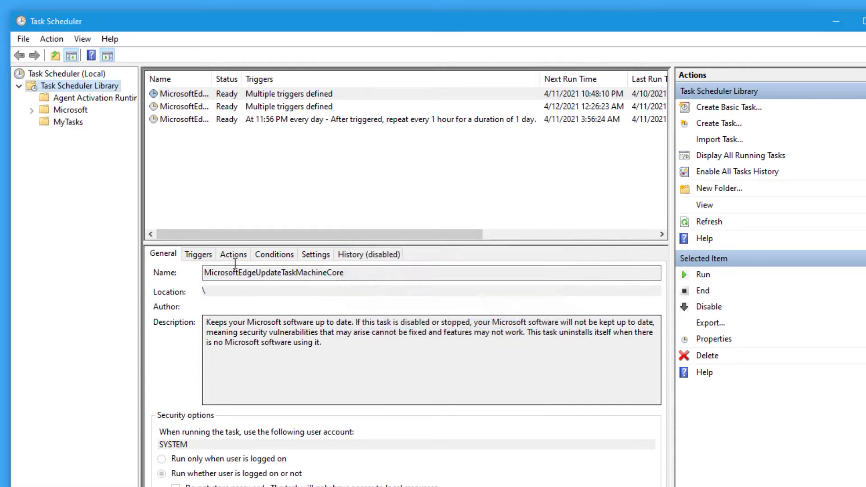
Step: Create a task named Switch_Dark_Mode in MyTasks that runs whether the user is logged on or not, without storing the password
{"action": "left_click", "coordinate": [68, 122]}
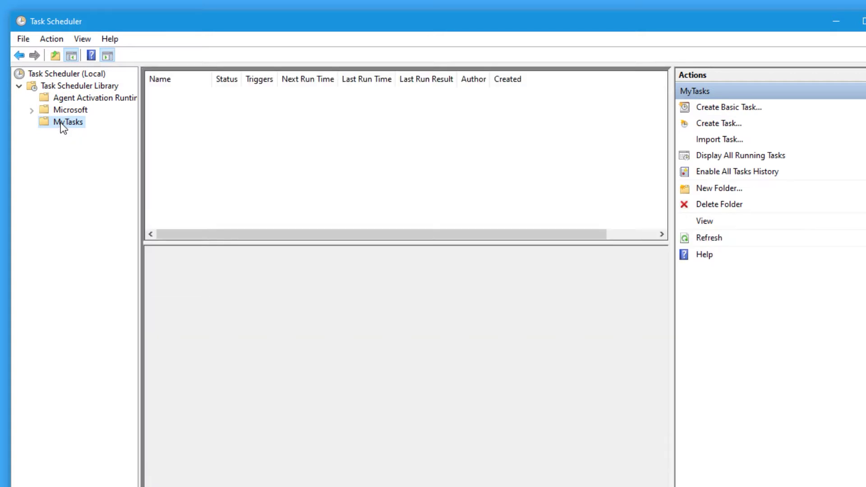
{"action": "right_click", "coordinate": [61, 122]}
{"action": "left_click", "coordinate": [156, 147]}
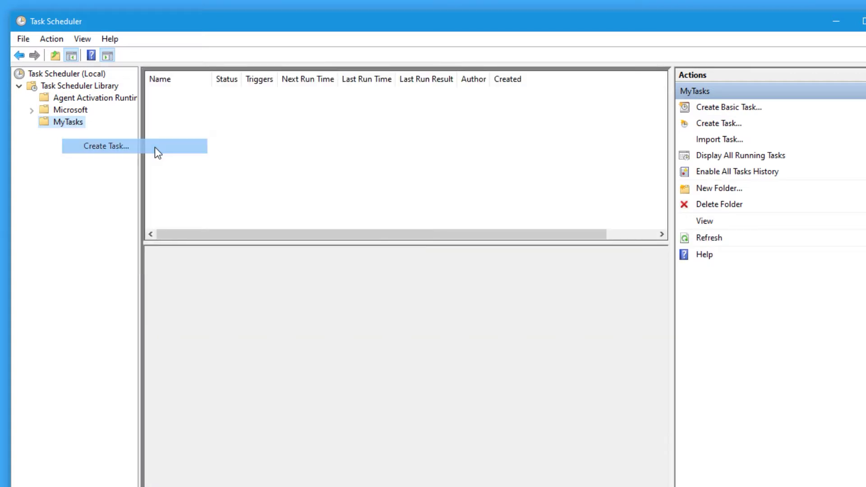
{"action": "mouse_move", "coordinate": [445, 137]}
{"action": "left_mouse_down"}
{"action": "mouse_move", "coordinate": [433, 137]}
{"action": "mouse_move", "coordinate": [439, 132]}
{"action": "left_mouse_up"}
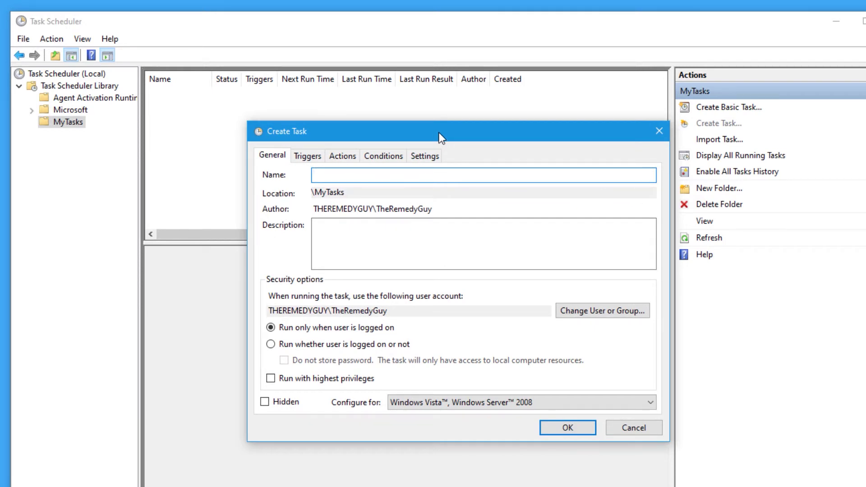
{"action": "type", "text": "Switch_Dark_Mode"}
{"action": "left_click", "coordinate": [272, 344]}
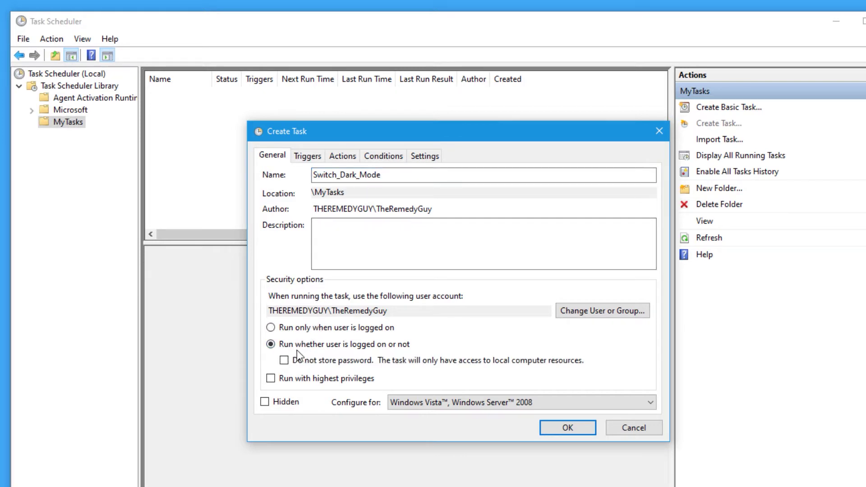
{"action": "left_click", "coordinate": [285, 360]}
Step: Add a daily schedule trigger to the task, starting at 3:33:00 AM
{"action": "left_click", "coordinate": [307, 156]}
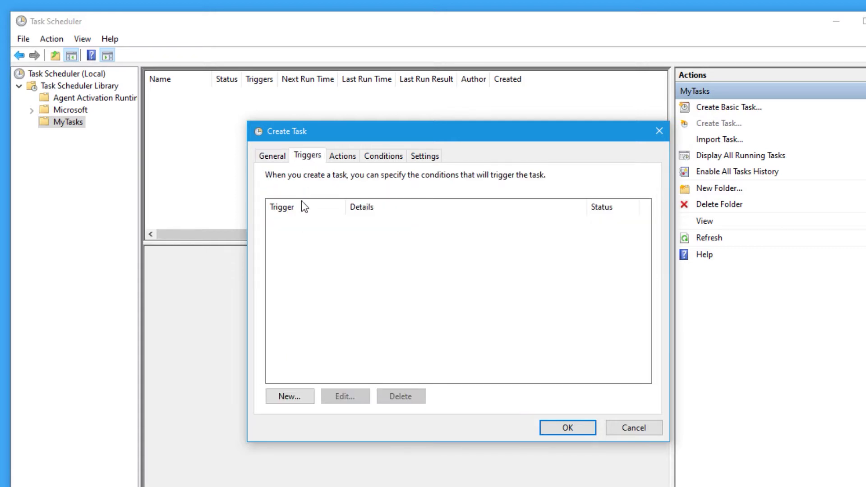
{"action": "left_click", "coordinate": [289, 396]}
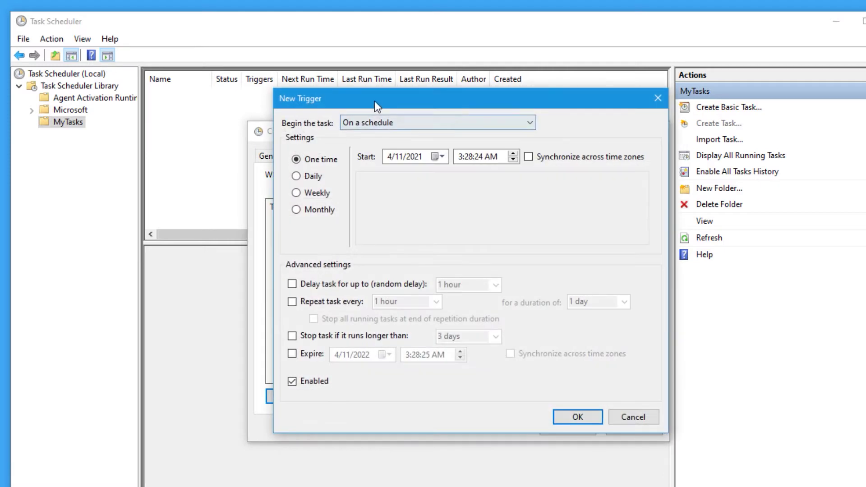
{"action": "left_click_drag", "start_coordinate": [374, 101], "coordinate": [370, 130]}
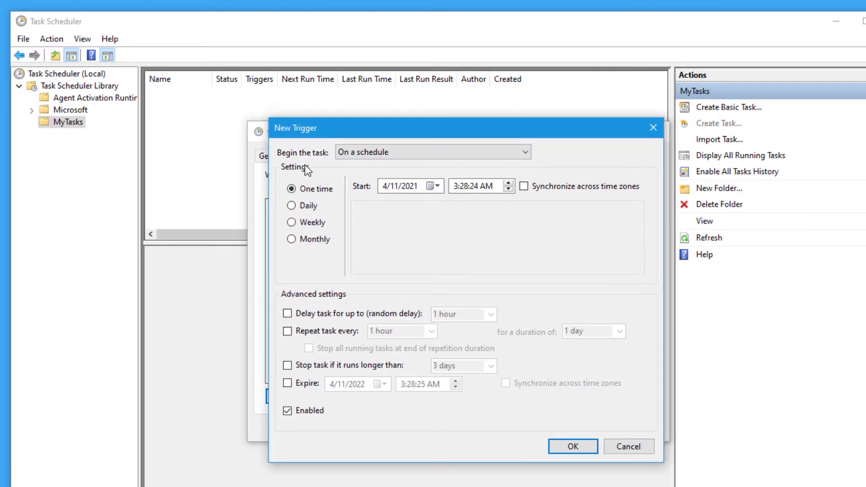
{"action": "left_click", "coordinate": [292, 207]}
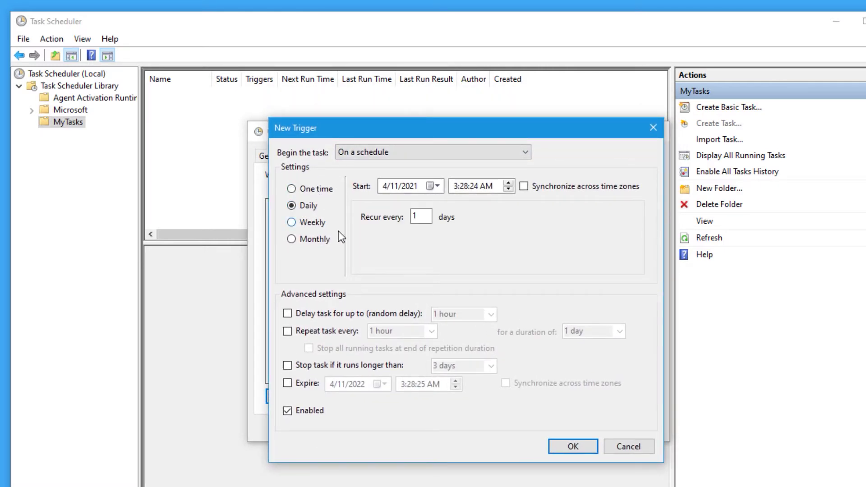
{"action": "left_click", "coordinate": [454, 189]}
{"action": "type", "text": "33"}
{"action": "left_click", "coordinate": [475, 187]}
{"action": "type", "text": "00"}
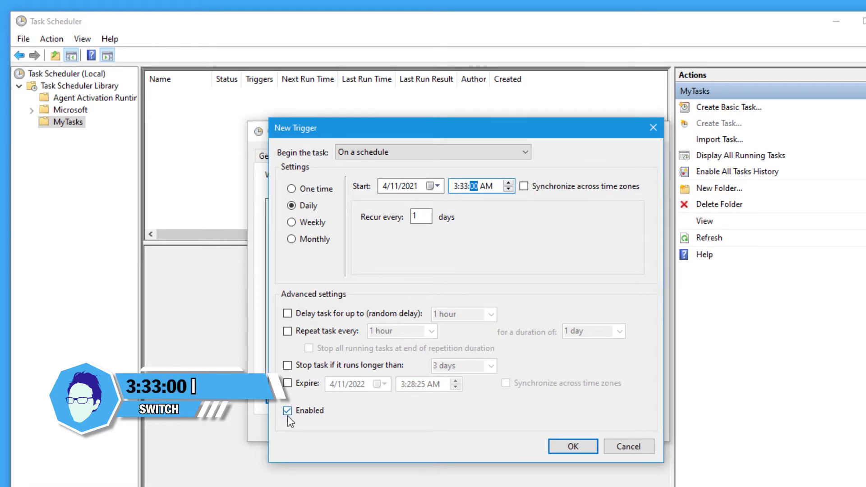
{"action": "left_click", "coordinate": [569, 447]}
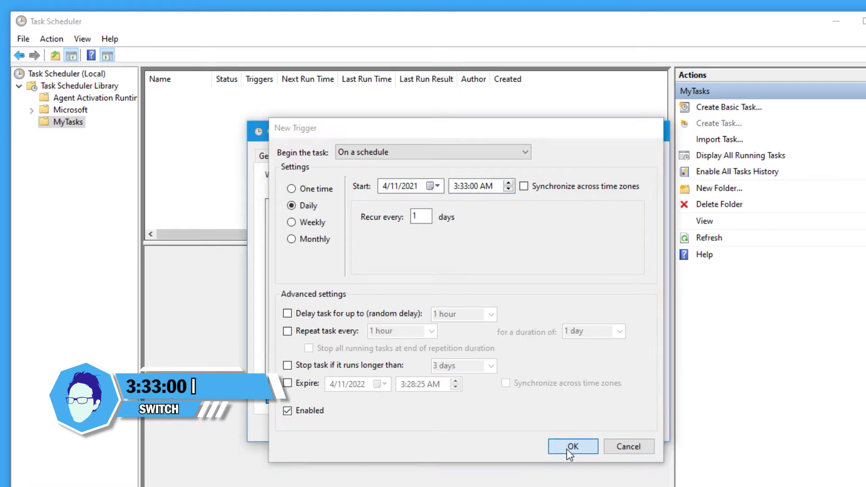
Step: Add a Start a program action whose program is the Light to Dark path from the browser document, %SystemRoot%\system32\WindowsPowerShell\v1.0\powershell.exe
{"action": "left_click", "coordinate": [341, 158]}
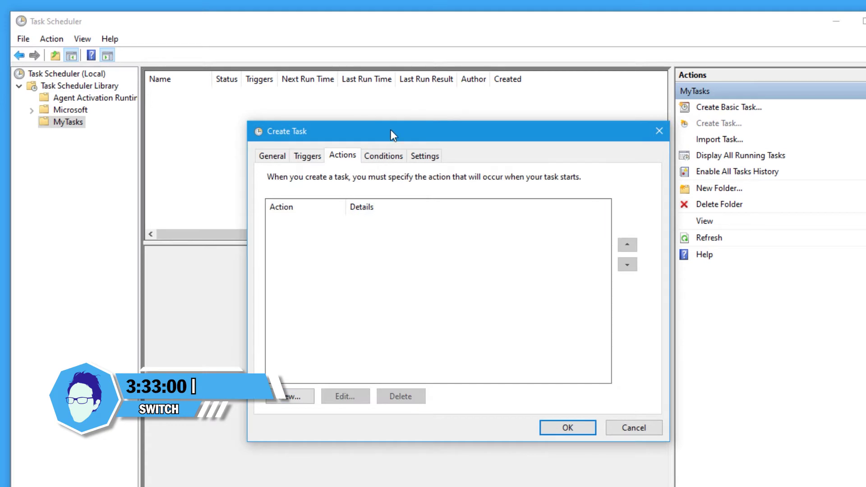
{"action": "left_click_drag", "start_coordinate": [391, 130], "coordinate": [390, 121]}
{"action": "left_click", "coordinate": [277, 387]}
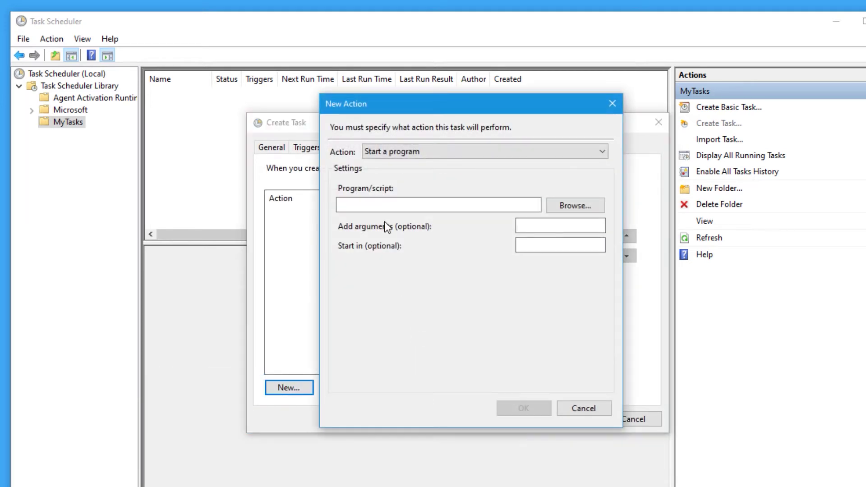
{"action": "left_click_drag", "start_coordinate": [421, 97], "coordinate": [403, 137]}
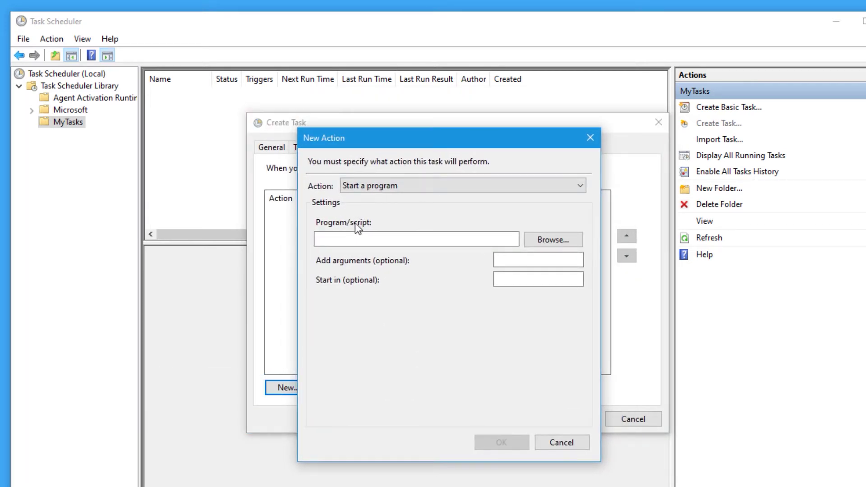
{"action": "left_click", "coordinate": [374, 239]}
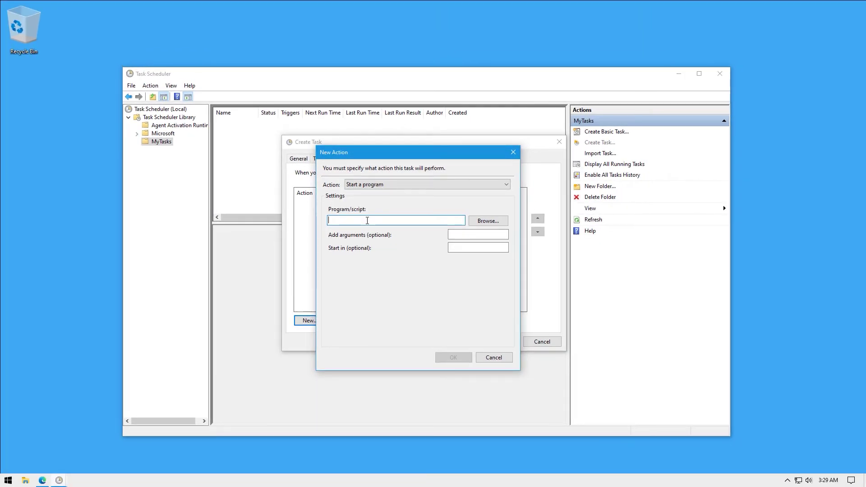
{"action": "left_click", "coordinate": [40, 480]}
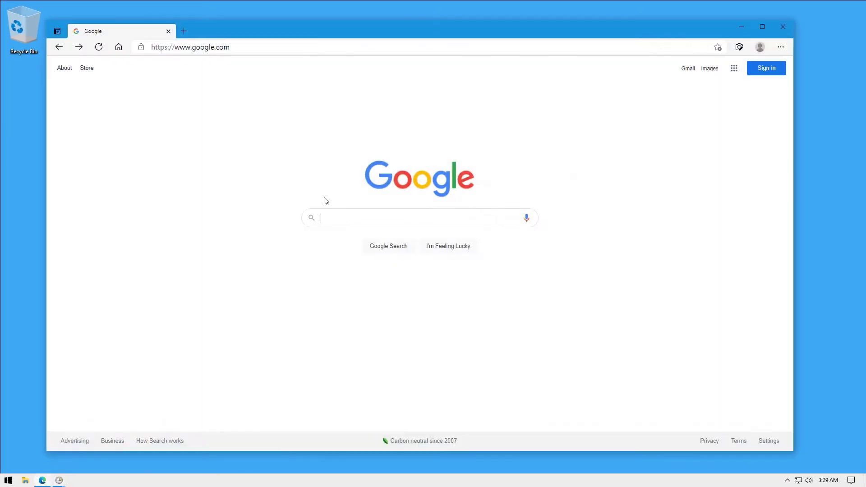
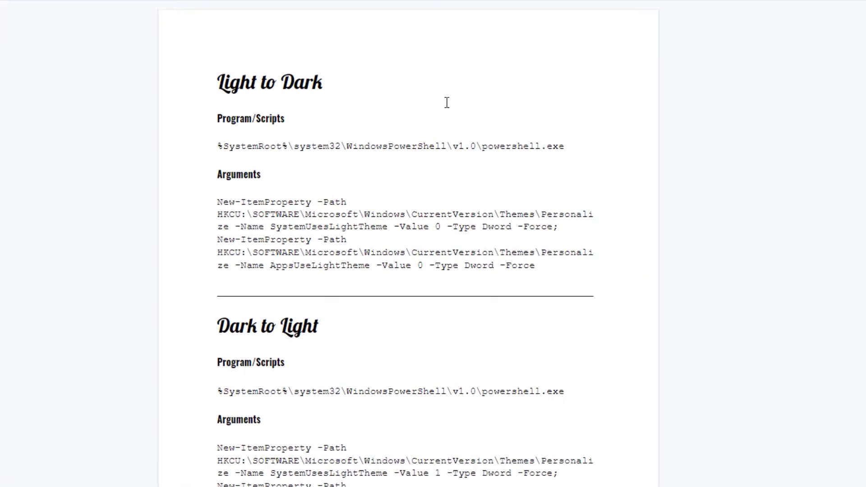
{"action": "left_click_drag", "start_coordinate": [570, 145], "coordinate": [220, 149]}
{"action": "key", "text": "ctrl+c"}
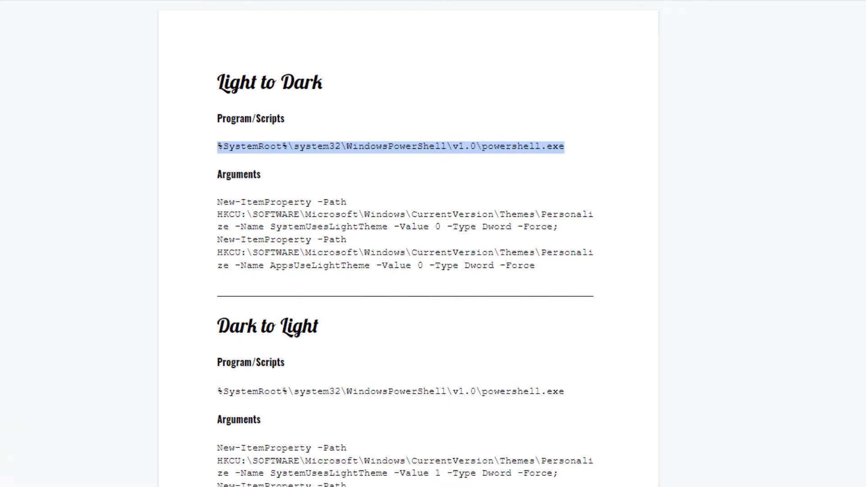
{"action": "left_click", "coordinate": [18, 486]}
{"action": "left_click", "coordinate": [301, 211]}
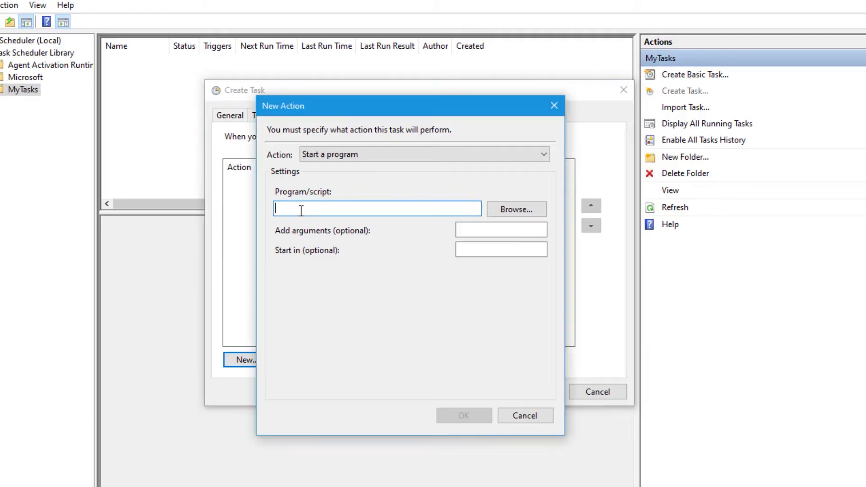
{"action": "key", "text": "ctrl+v"}
Step: Copy the full Light to Dark arguments from the browser document and return to the new action in Task Scheduler
{"action": "key", "text": "alt+Tab"}
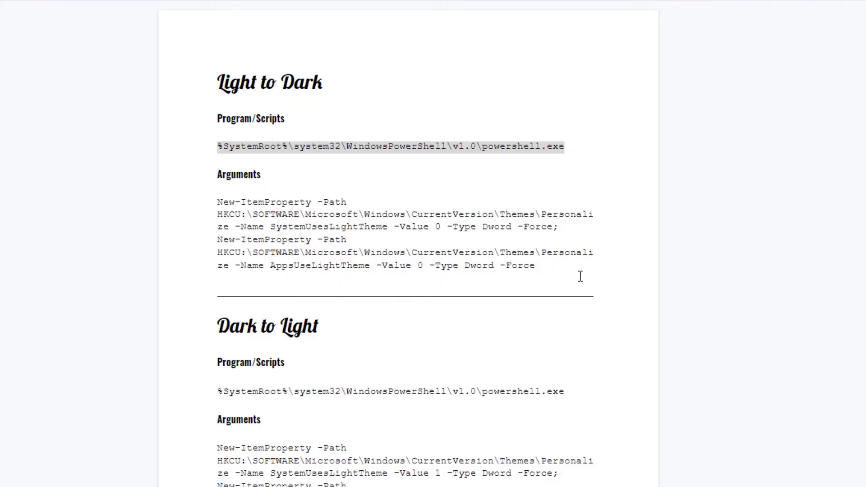
{"action": "left_click_drag", "start_coordinate": [546, 265], "coordinate": [218, 201]}
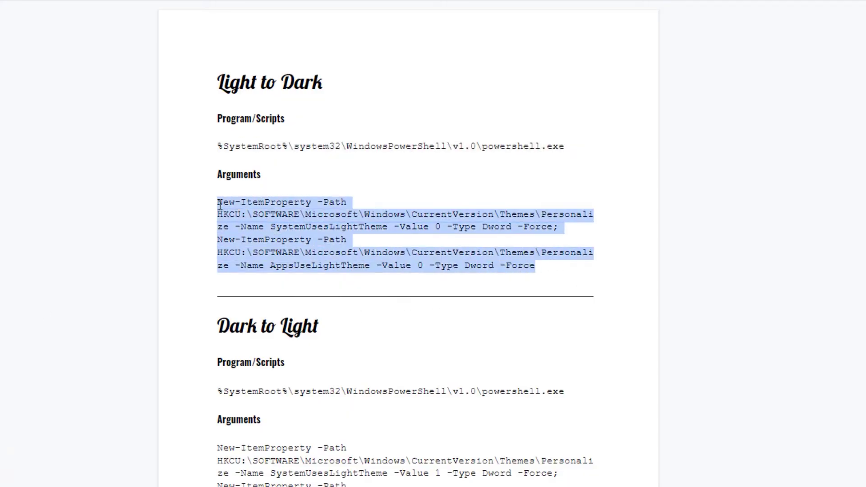
{"action": "key", "text": "ctrl+c"}
{"action": "key", "text": "alt+Tab"}
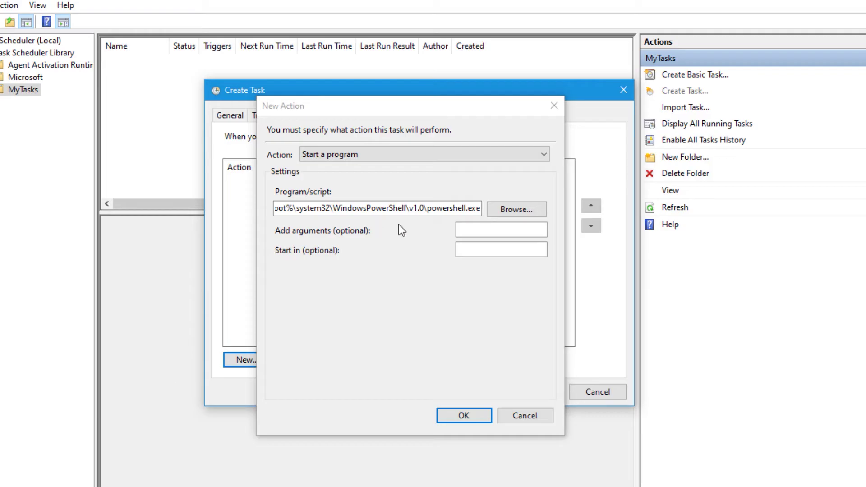
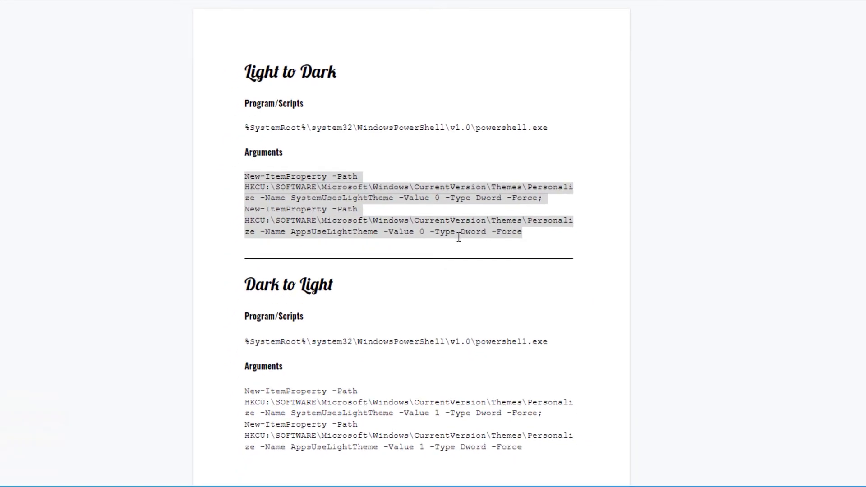
Step: Compare the SystemUsesLightTheme value in the Light to Dark and Dark to Light arguments of the document
{"action": "left_click", "coordinate": [458, 237]}
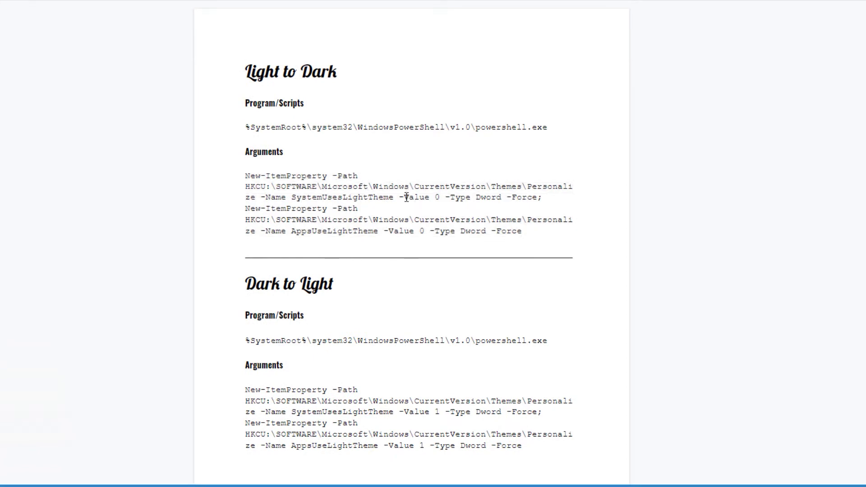
{"action": "left_click_drag", "start_coordinate": [404, 197], "coordinate": [440, 197]}
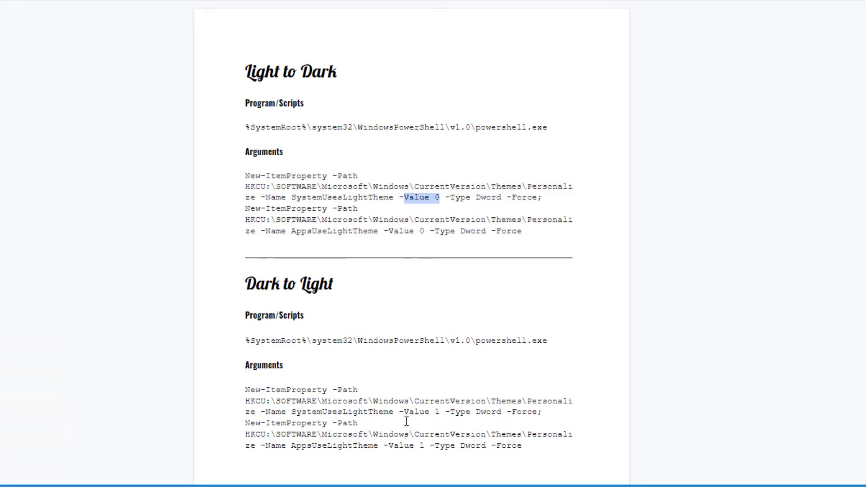
{"action": "left_click_drag", "start_coordinate": [405, 412], "coordinate": [440, 413]}
{"action": "left_click", "coordinate": [482, 409]}
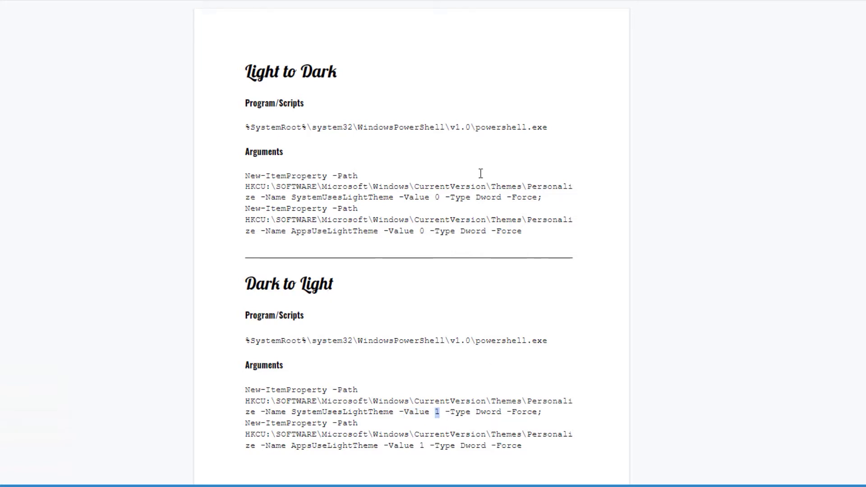
{"action": "left_click_drag", "start_coordinate": [435, 197], "coordinate": [445, 197]}
{"action": "left_click", "coordinate": [367, 194]}
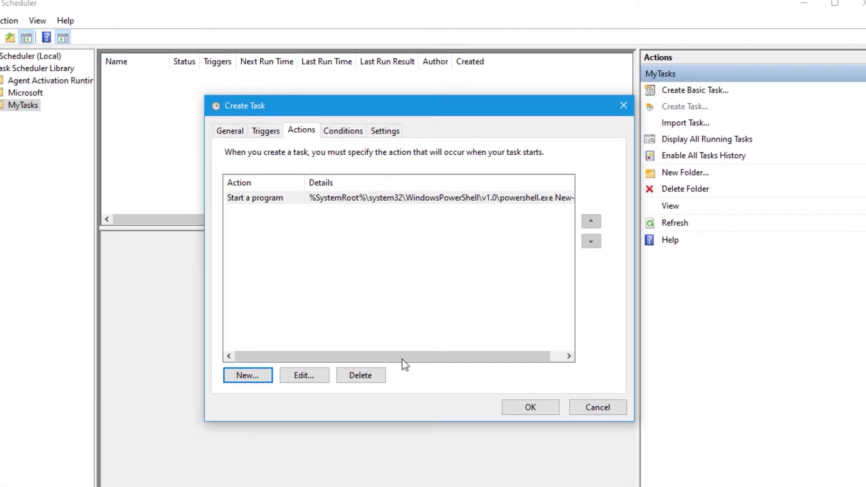
Step: Turn off stopping the task when the computer switches to battery power, and open the task's additional behavior settings
{"action": "left_click", "coordinate": [344, 131]}
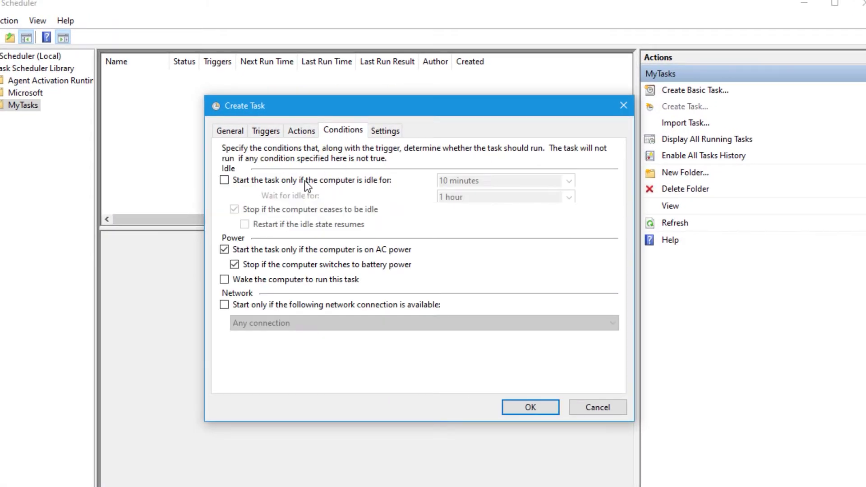
{"action": "left_click", "coordinate": [232, 264]}
{"action": "left_click", "coordinate": [384, 131]}
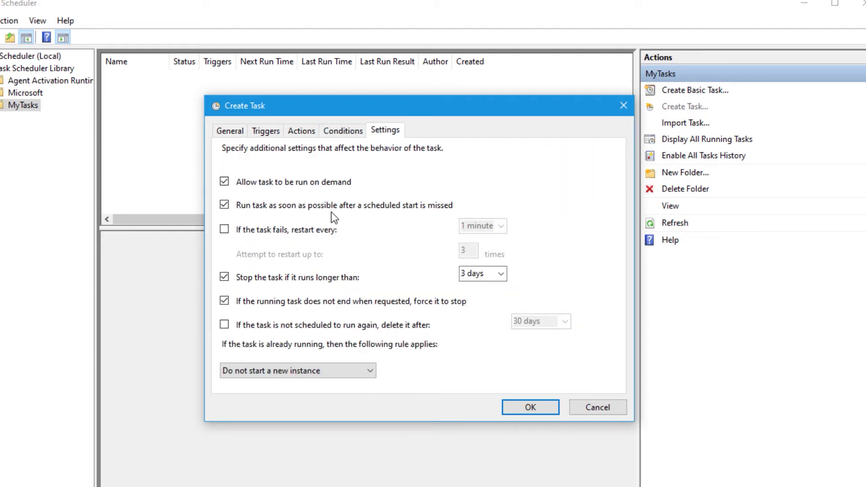
Step: Set the task to restart every 1 minute up to 3 times if it fails, save it, and widen the task list's Name column
{"action": "left_click", "coordinate": [225, 229]}
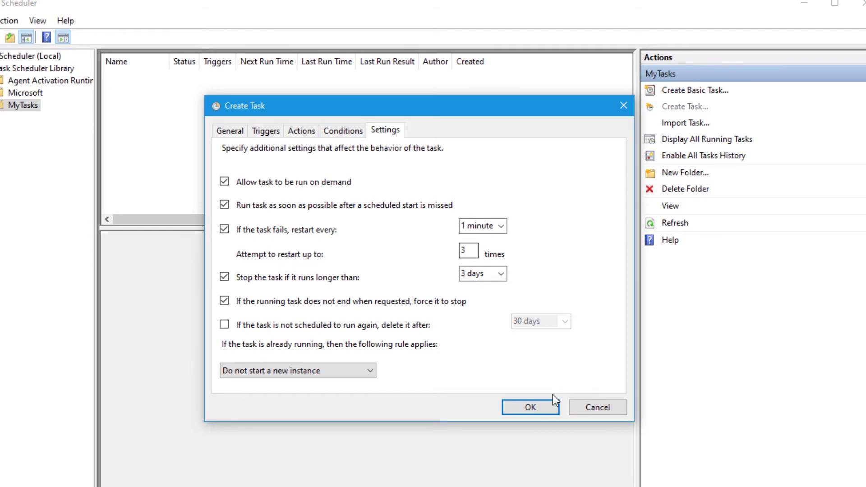
{"action": "left_click", "coordinate": [534, 406]}
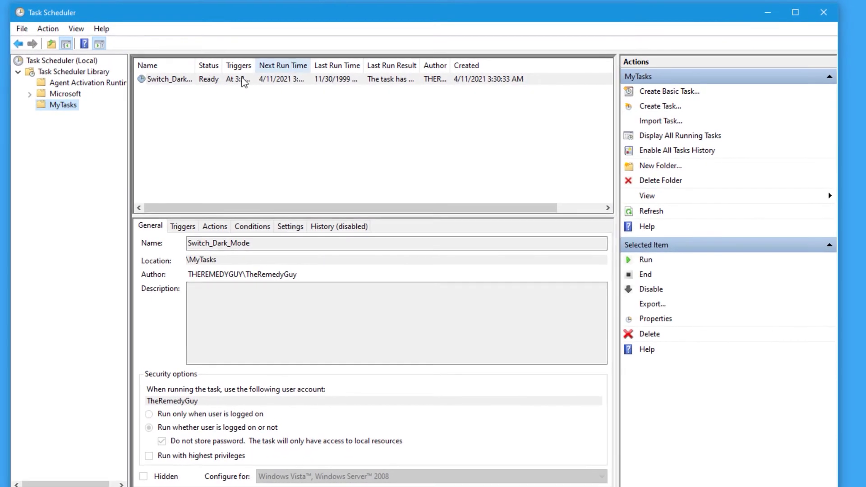
{"action": "left_click_drag", "start_coordinate": [195, 71], "coordinate": [216, 71]}
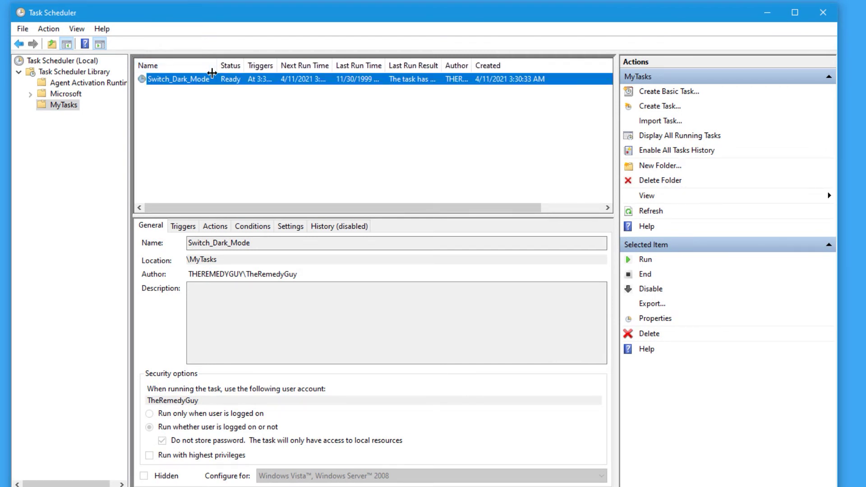
Step: Create a new task named Switch_Light_Mode in the MyTasks folder that runs whether the user is logged on or not, without storing the password
{"action": "left_click", "coordinate": [59, 108]}
{"action": "right_click", "coordinate": [60, 111]}
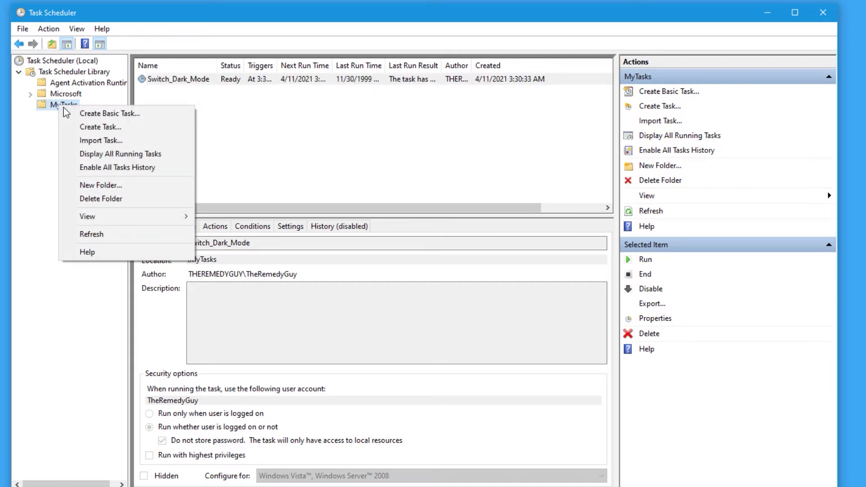
{"action": "left_click", "coordinate": [110, 128]}
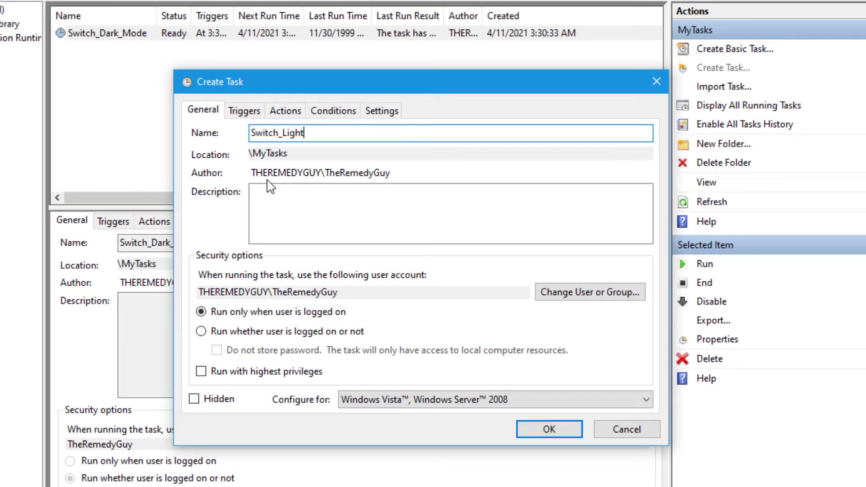
{"action": "type", "text": "Switch_Light_Mode"}
{"action": "left_click", "coordinate": [201, 332]}
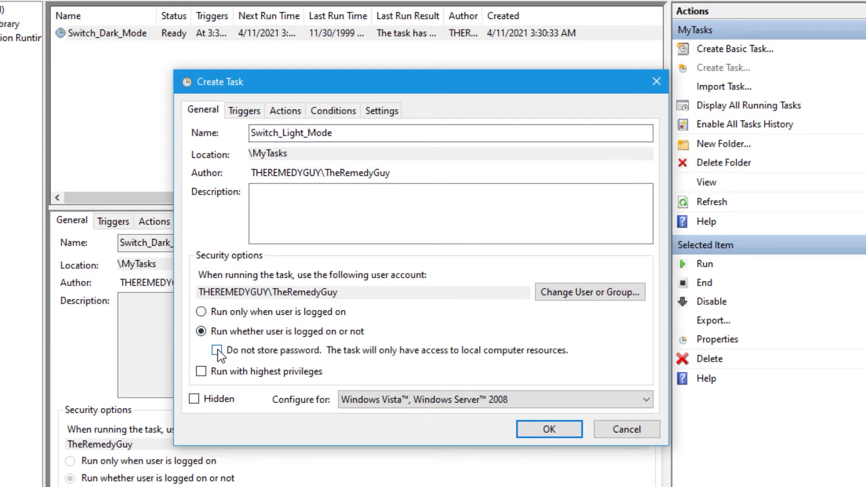
Step: Add a daily trigger to the new task that starts on 4/11/2021 at 3:33:15 AM and recurs every 1 day
{"action": "left_click", "coordinate": [244, 111]}
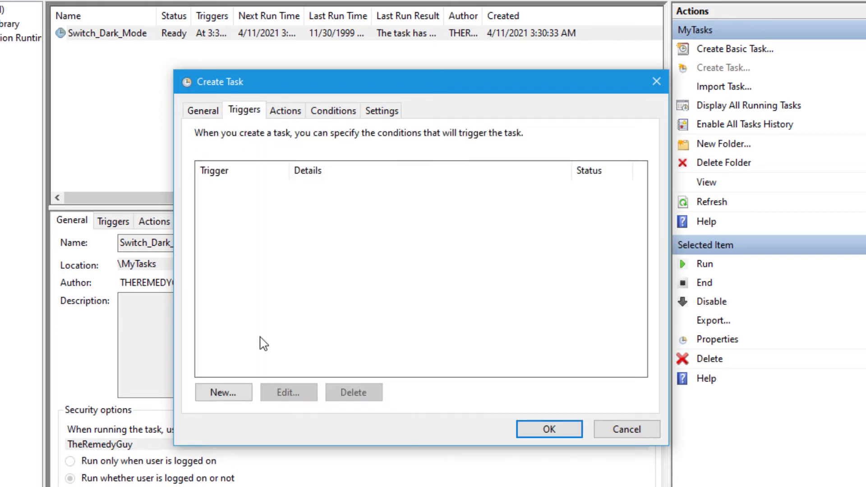
{"action": "left_click", "coordinate": [223, 392]}
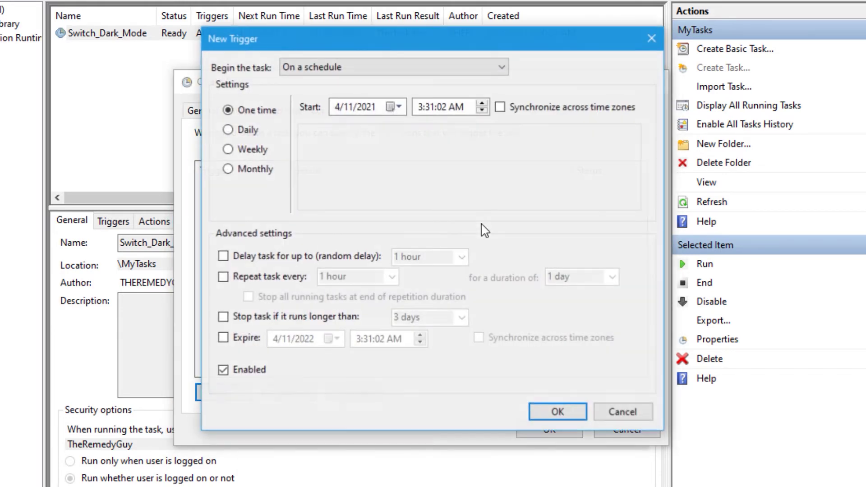
{"action": "left_click", "coordinate": [228, 130]}
{"action": "left_click_drag", "start_coordinate": [349, 37], "coordinate": [308, 71]}
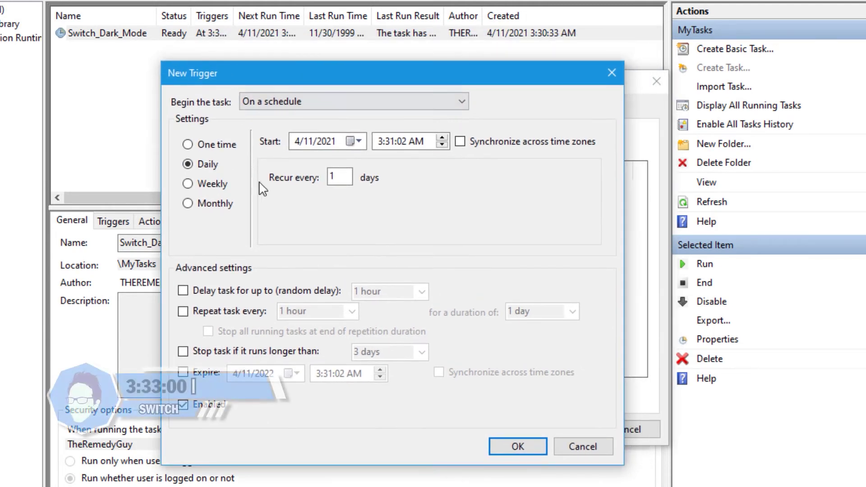
{"action": "left_click", "coordinate": [389, 142]}
{"action": "type", "text": "33"}
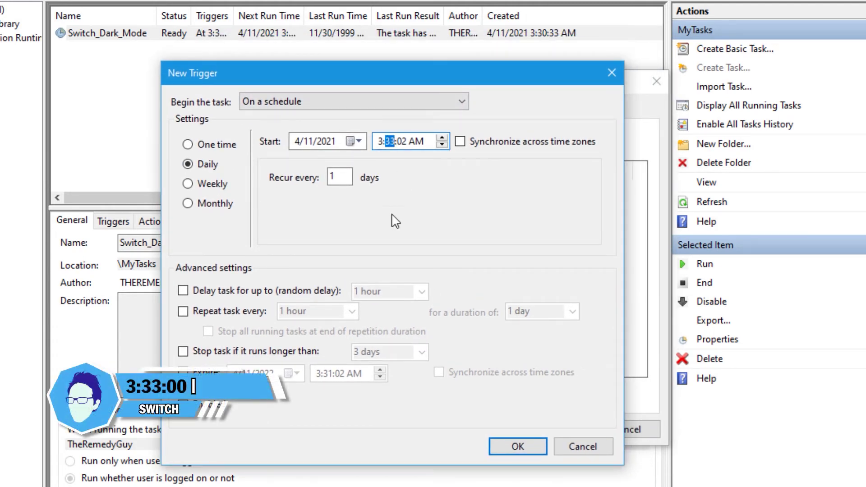
{"action": "left_click", "coordinate": [402, 142]}
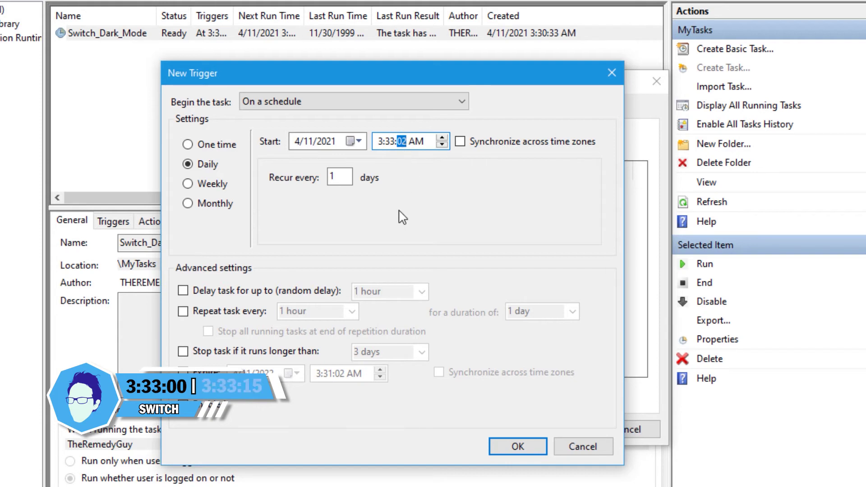
{"action": "type", "text": "15"}
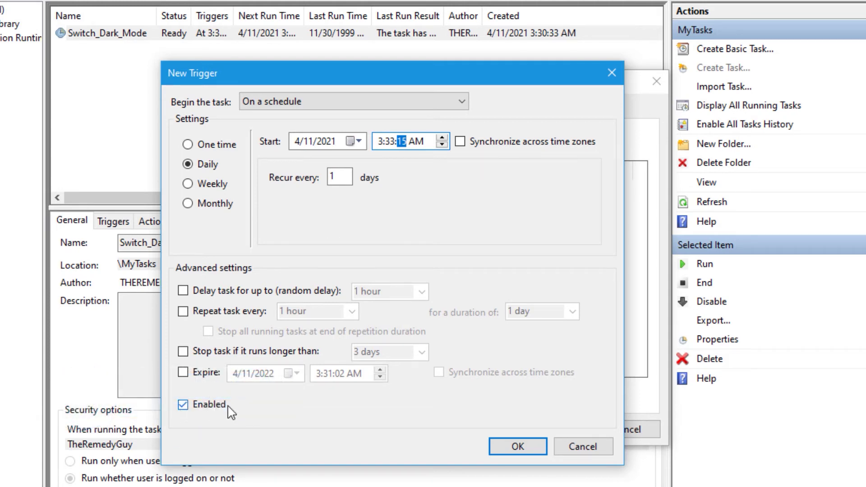
{"action": "left_click", "coordinate": [518, 446]}
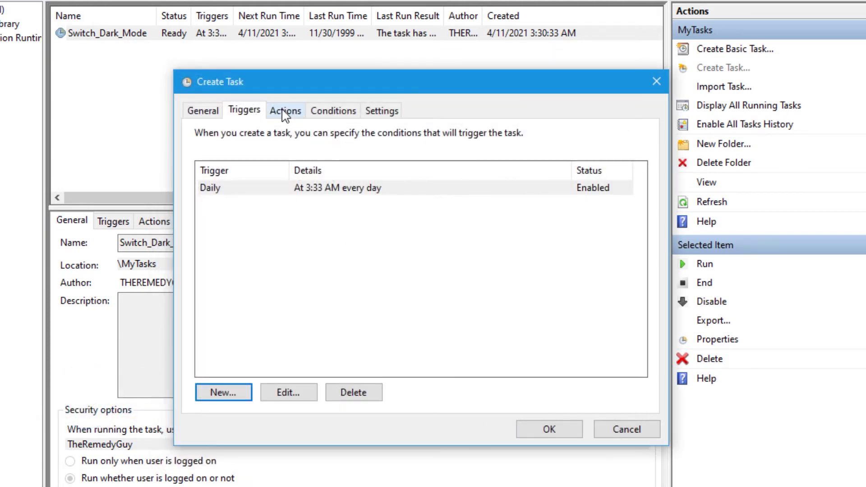
Step: Add a Start a program action using the Dark to Light path from the browser document, %SystemRoot%\system32\WindowsPowerShell\v1.0\powershell.exe
{"action": "left_click", "coordinate": [288, 113]}
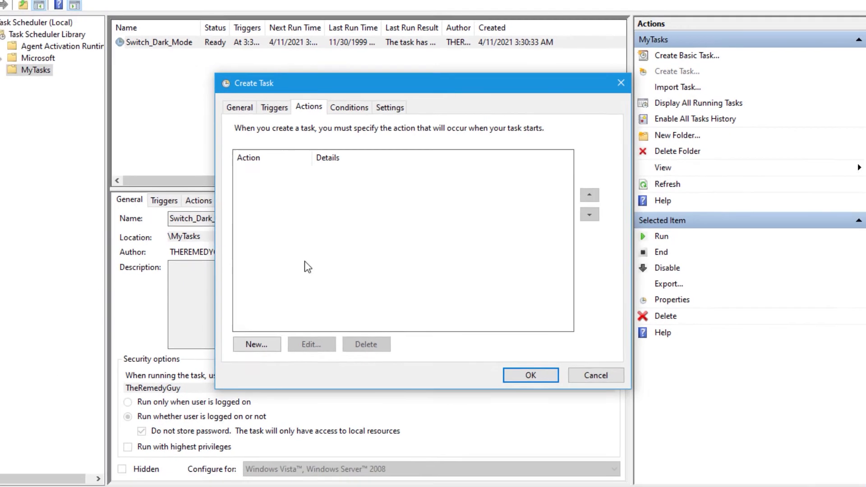
{"action": "left_click", "coordinate": [223, 392]}
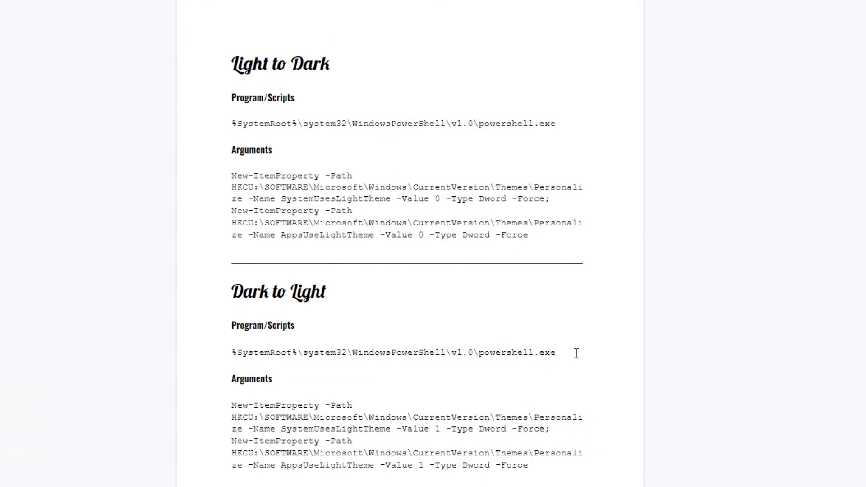
{"action": "left_click_drag", "start_coordinate": [576, 353], "coordinate": [230, 357]}
{"action": "key", "text": "ctrl+c"}
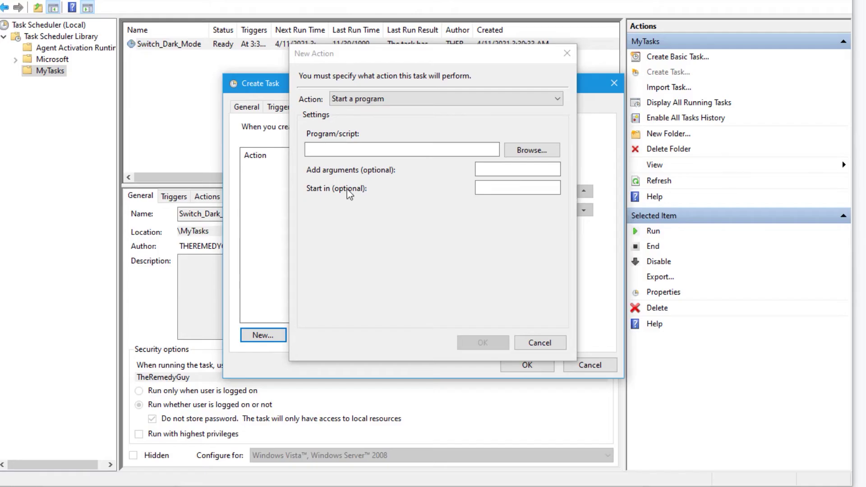
{"action": "left_click", "coordinate": [346, 149]}
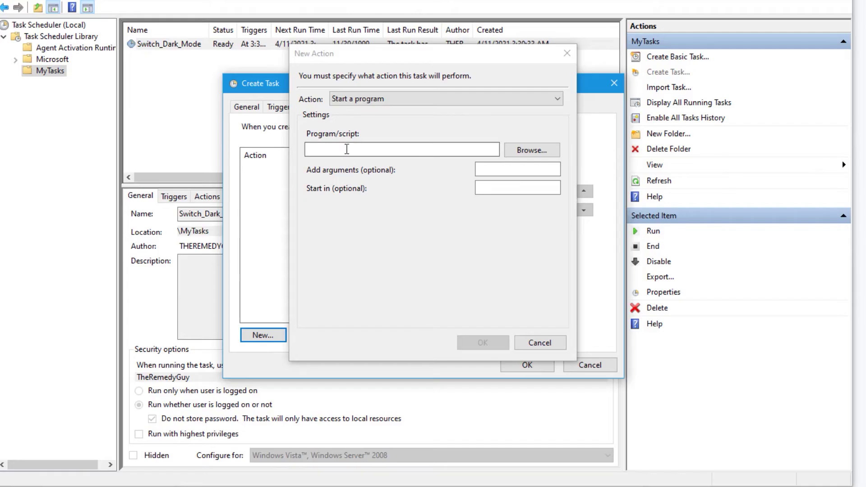
{"action": "key", "text": "ctrl+v"}
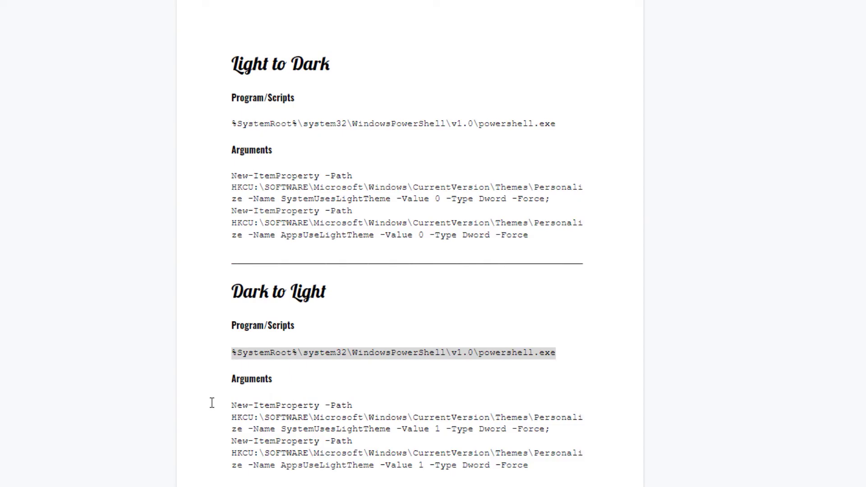
Step: Copy the full Dark to Light arguments from the browser document into the action's arguments in Task Scheduler and save the action
{"action": "left_click_drag", "start_coordinate": [543, 469], "coordinate": [232, 413]}
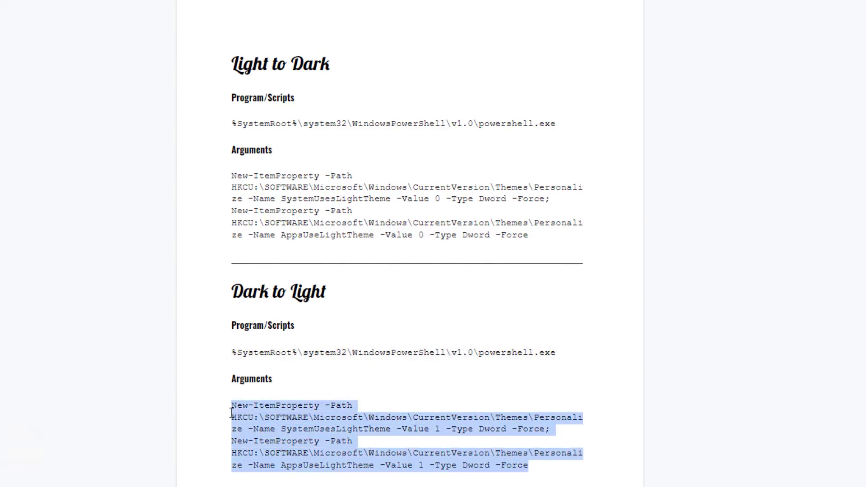
{"action": "key", "text": "alt+Tab"}
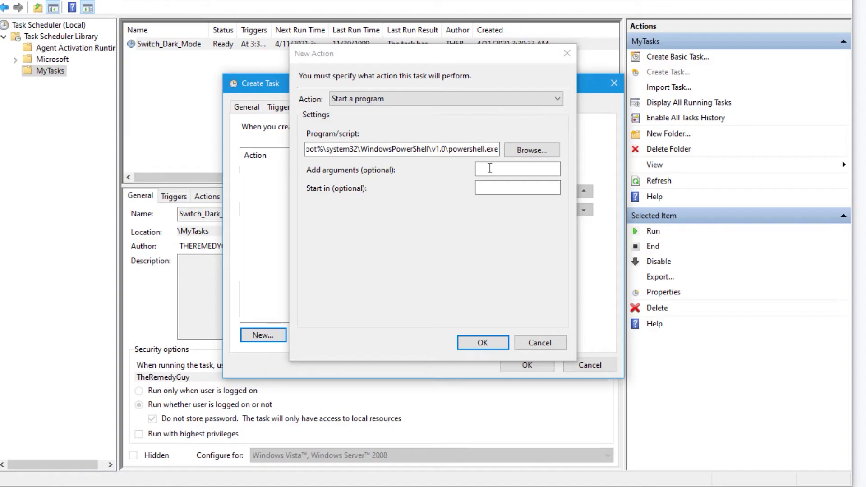
{"action": "left_click", "coordinate": [497, 169]}
{"action": "key", "text": "ctrl+v"}
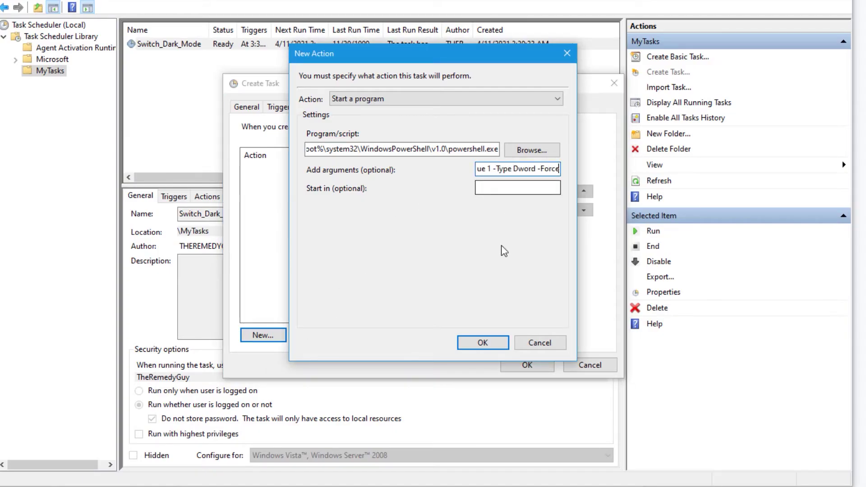
{"action": "left_click", "coordinate": [483, 342]}
Step: Set the task to run as soon as possible after a missed start and restart every 1 minute up to 3 times on failure, and save it
{"action": "left_click", "coordinate": [351, 108]}
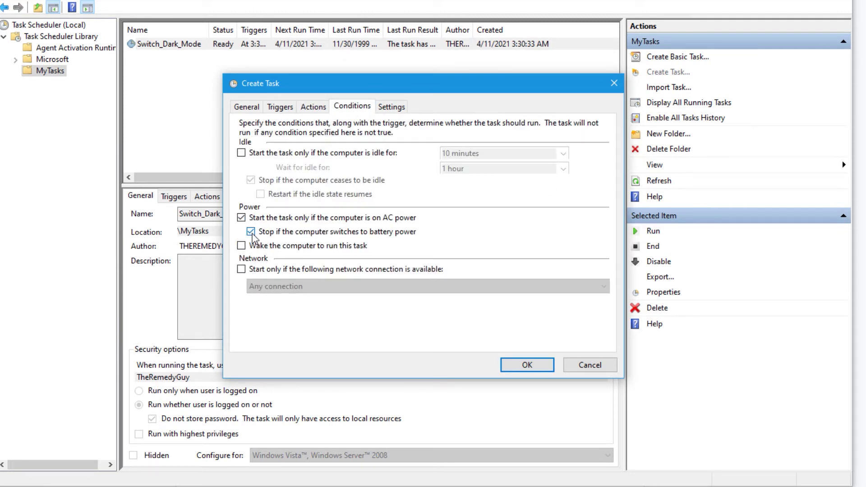
{"action": "left_click", "coordinate": [391, 106]}
{"action": "left_click", "coordinate": [242, 177]}
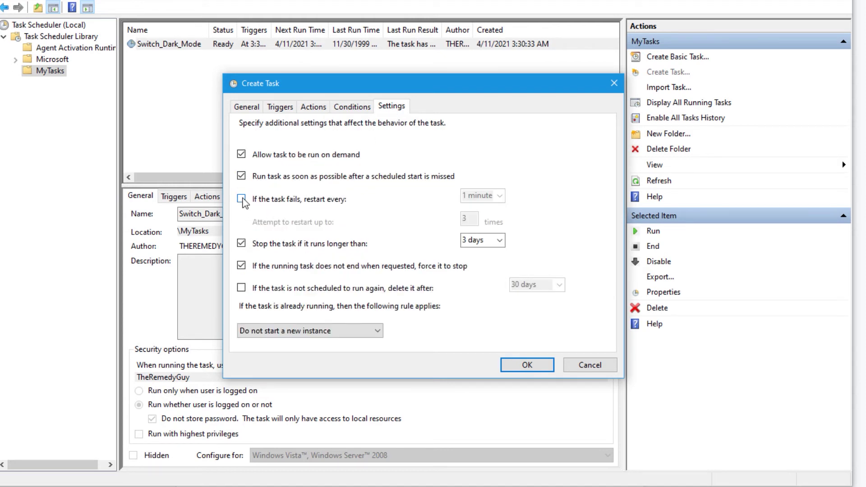
{"action": "left_click", "coordinate": [242, 199]}
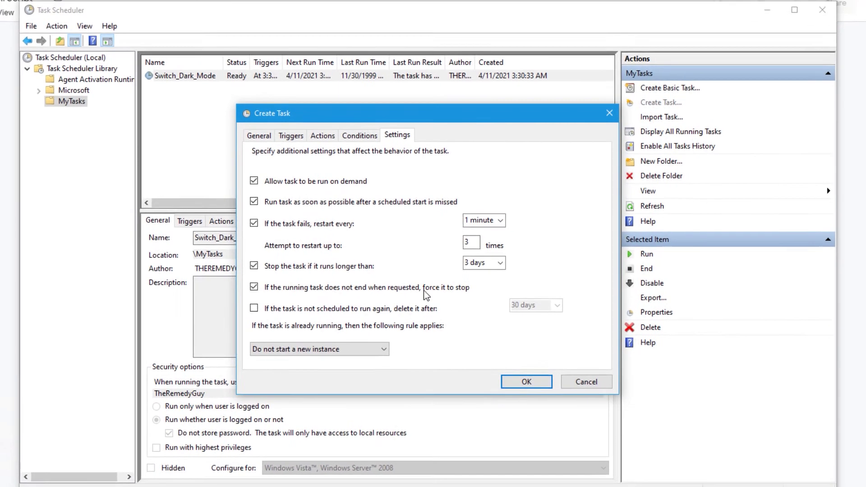
{"action": "left_click", "coordinate": [526, 385]}
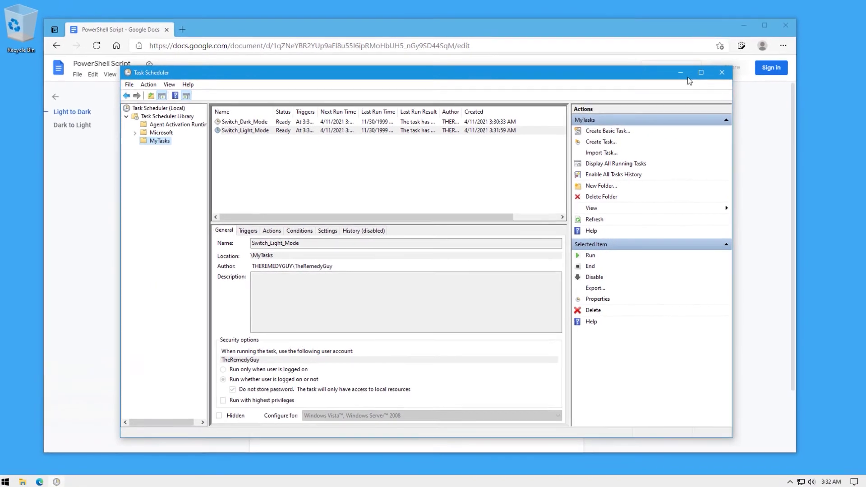
Step: Minimize the open windows and bring up File Explorer, Windows Settings, the notification center and the clock to watch the scheduled theme switches
{"action": "left_click", "coordinate": [681, 72]}
{"action": "left_click", "coordinate": [744, 25]}
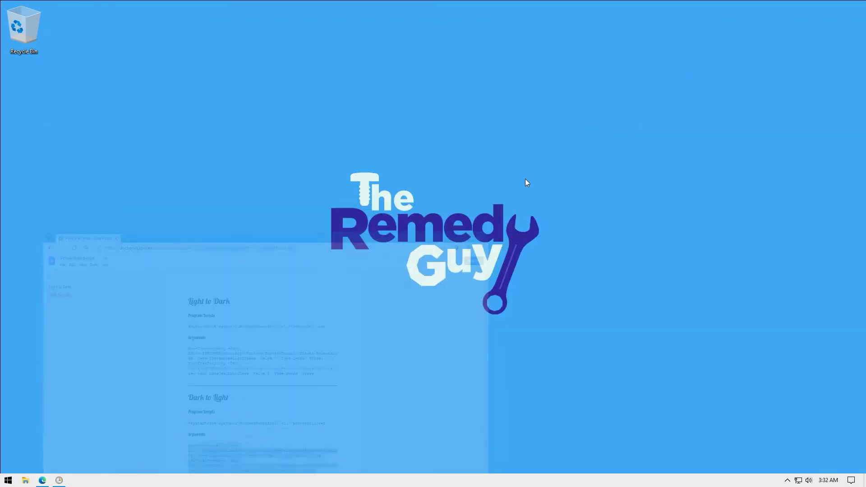
{"action": "key", "text": "super+e"}
{"action": "left_click", "coordinate": [6, 482]}
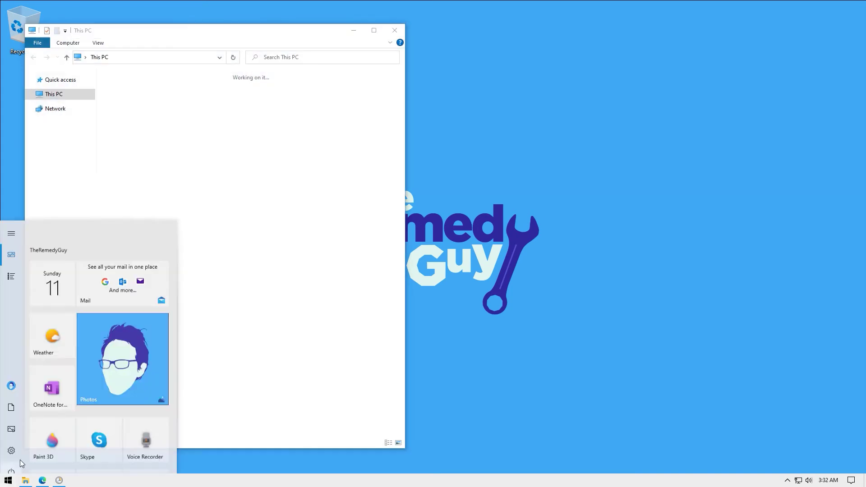
{"action": "left_click", "coordinate": [10, 443]}
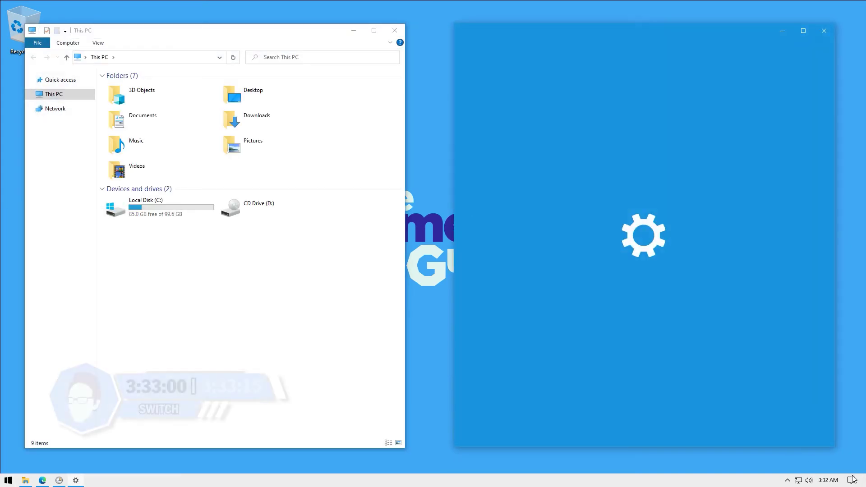
{"action": "left_click", "coordinate": [853, 484]}
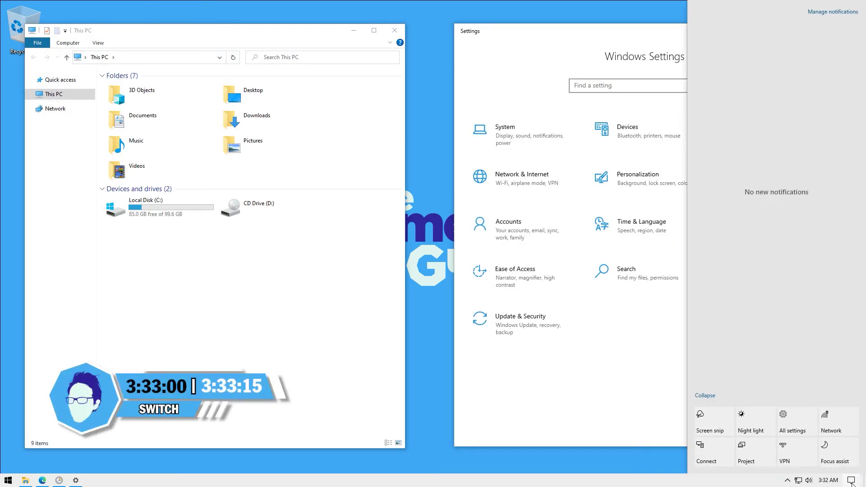
{"action": "left_click", "coordinate": [829, 481]}
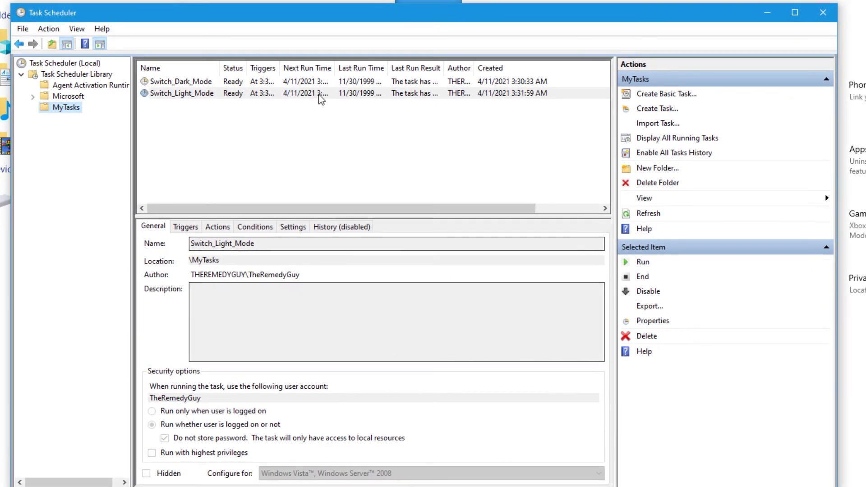
Step: Delete the Switch_Light_Mode task from the MyTasks folder in Task Scheduler
{"action": "left_click", "coordinate": [319, 94]}
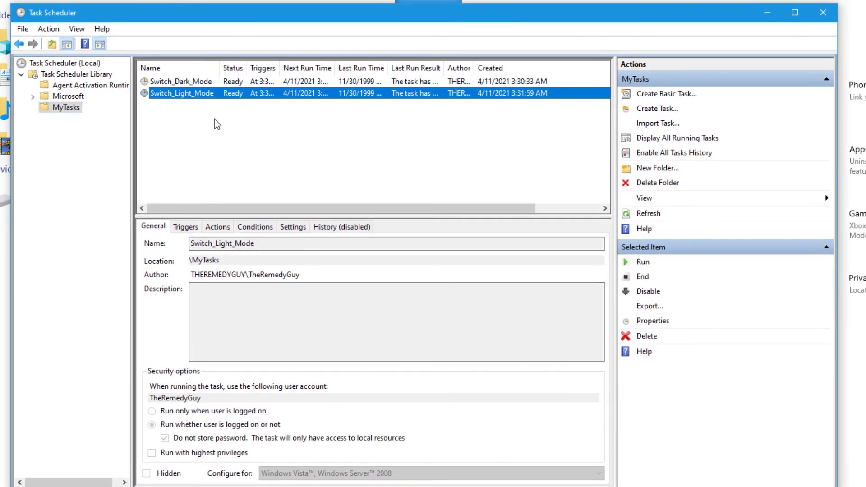
{"action": "left_click", "coordinate": [217, 125]}
{"action": "left_click", "coordinate": [199, 94]}
{"action": "right_click", "coordinate": [196, 96]}
{"action": "left_click", "coordinate": [235, 169]}
{"action": "left_click", "coordinate": [431, 285]}
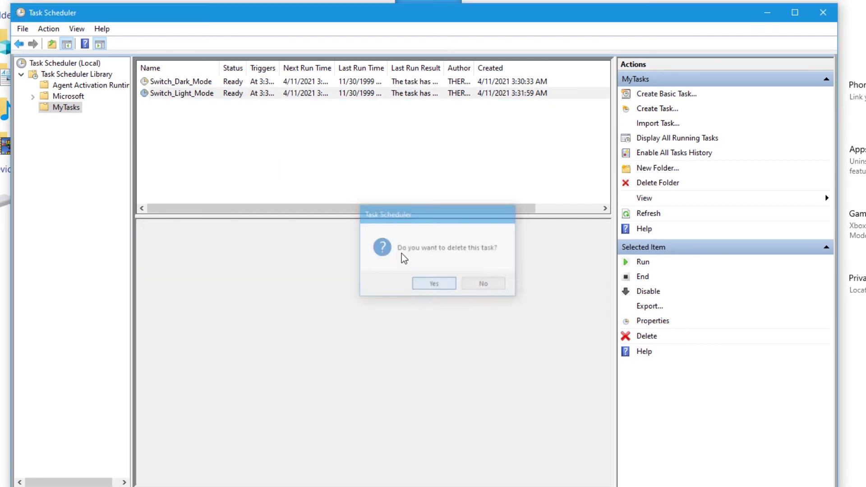
Step: Delete the Switch_Dark_Mode task from the MyTasks folder
{"action": "right_click", "coordinate": [210, 86]}
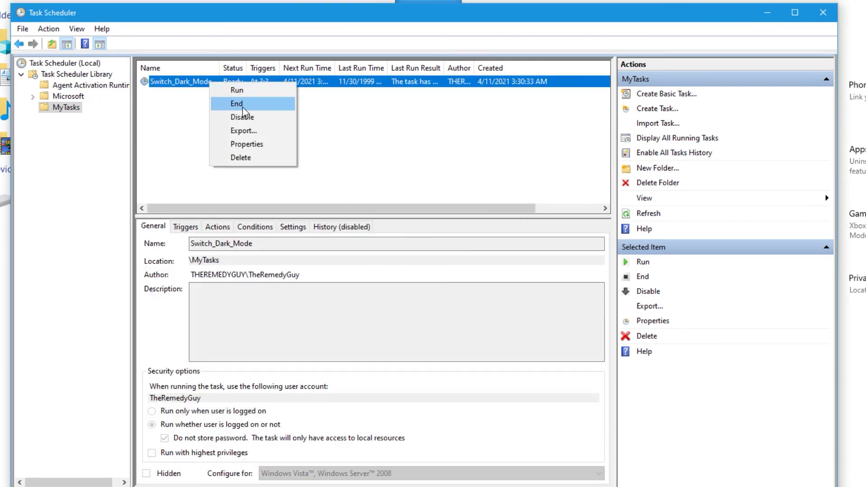
{"action": "left_click", "coordinate": [243, 158]}
{"action": "left_click", "coordinate": [449, 285]}
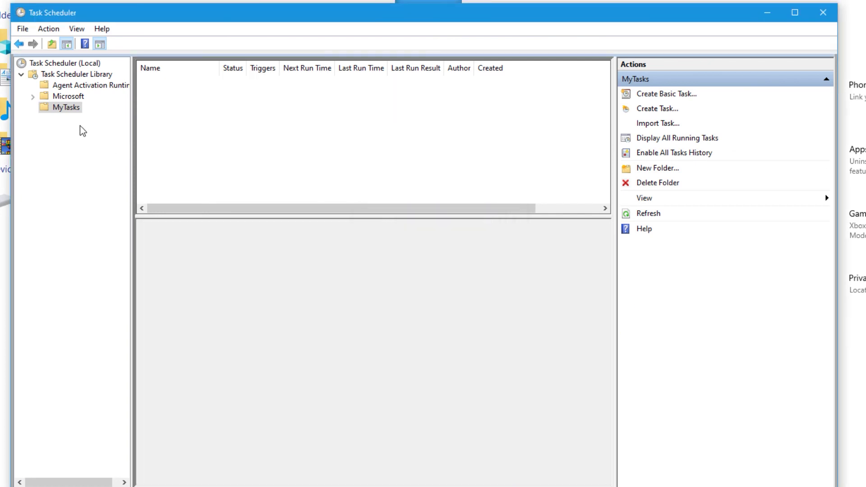
Step: Delete the MyTasks folder from the Task Scheduler Library
{"action": "right_click", "coordinate": [64, 109]}
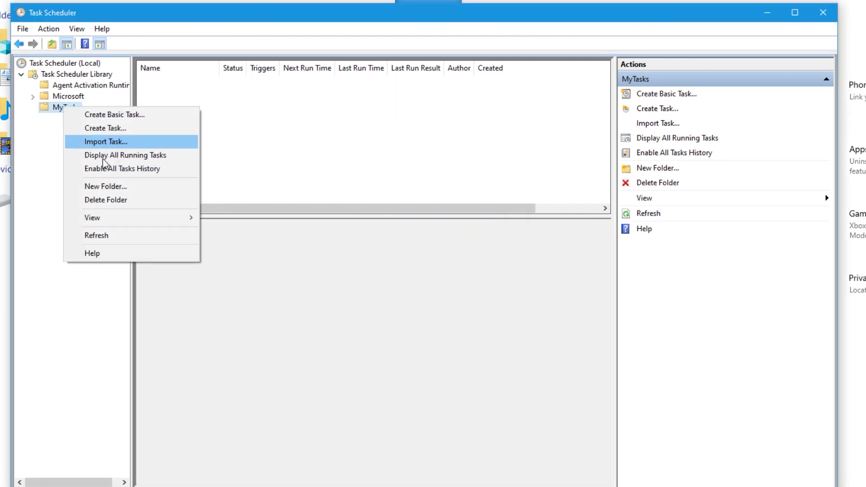
{"action": "left_click", "coordinate": [118, 200]}
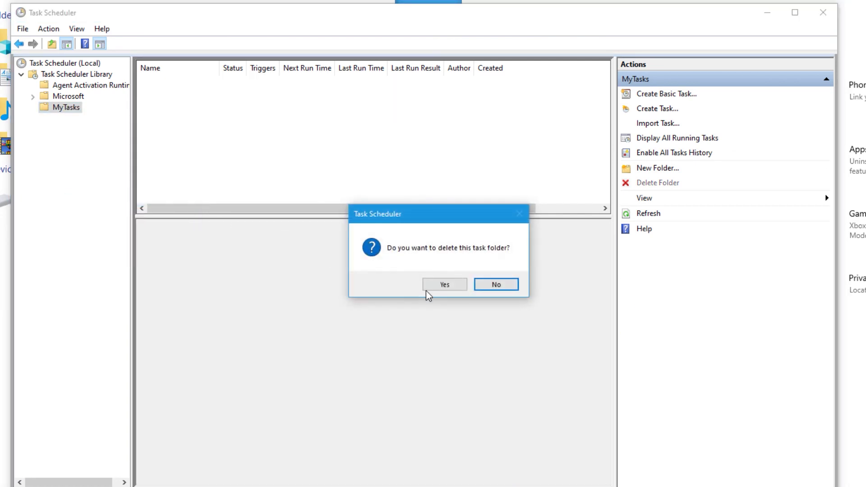
{"action": "left_click", "coordinate": [442, 285]}
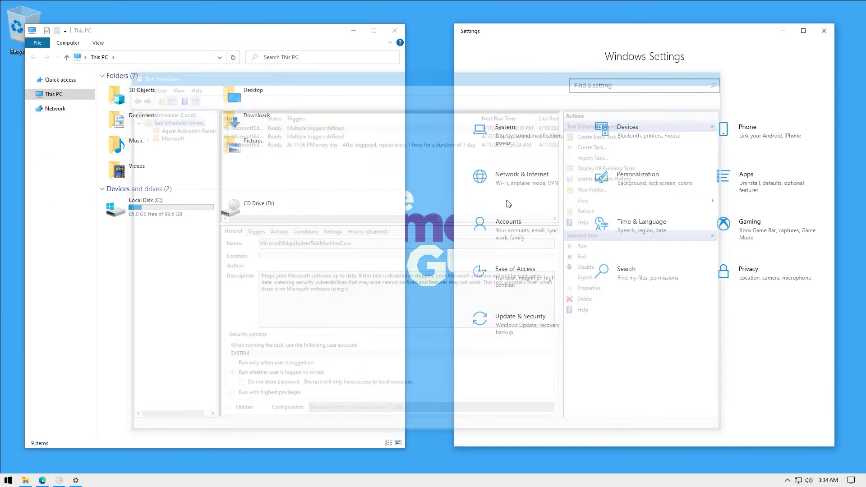